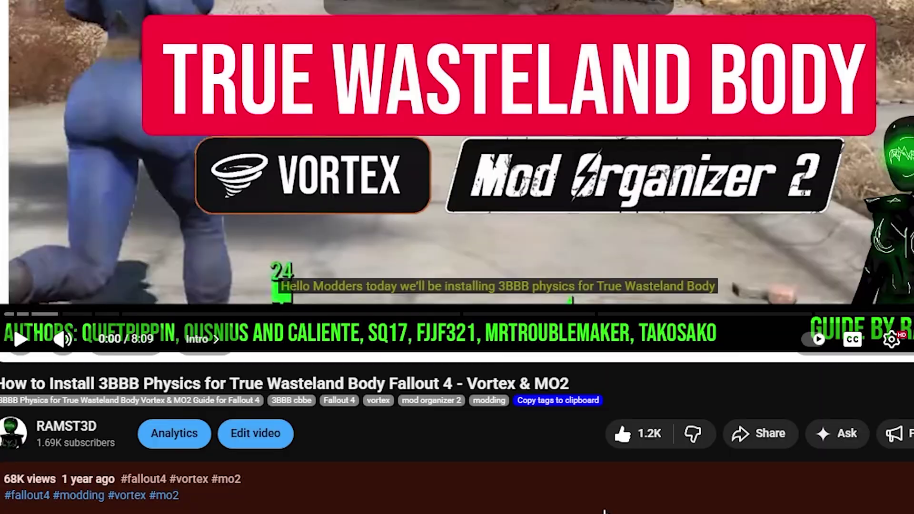
# Expand the description of the 3BBB Physics for True Wasteland Body video and read through its guide links and ini settings.
pyautogui.scroll(-6, 551, 394)
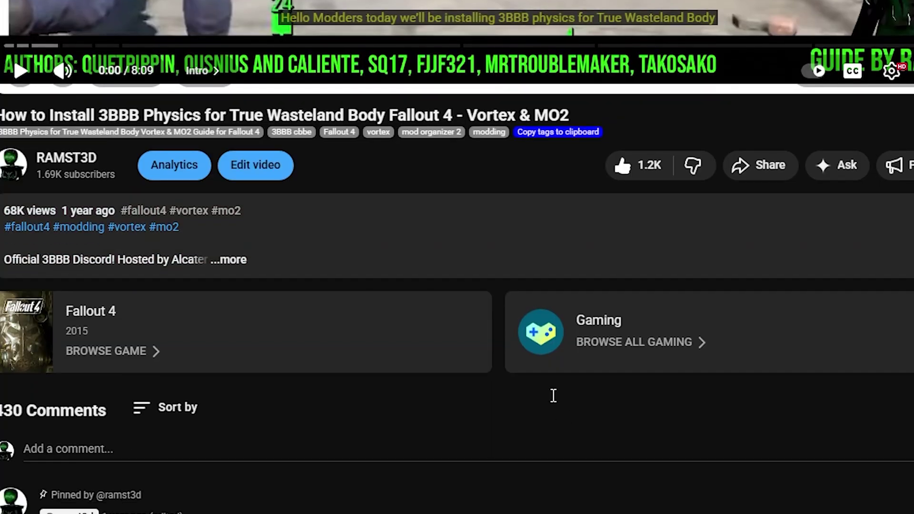
pyautogui.click(580, 114)
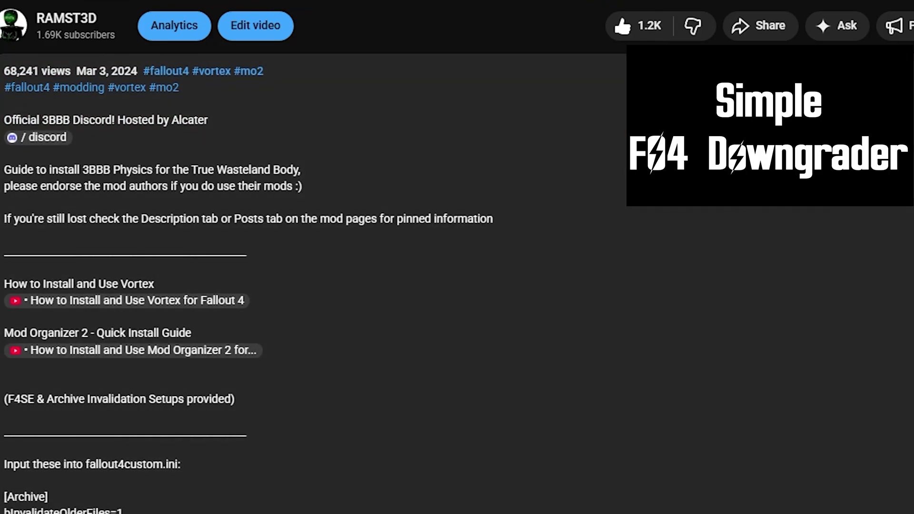
pyautogui.scroll(-10, 731, 301)
pyautogui.scroll(-5, 727, 295)
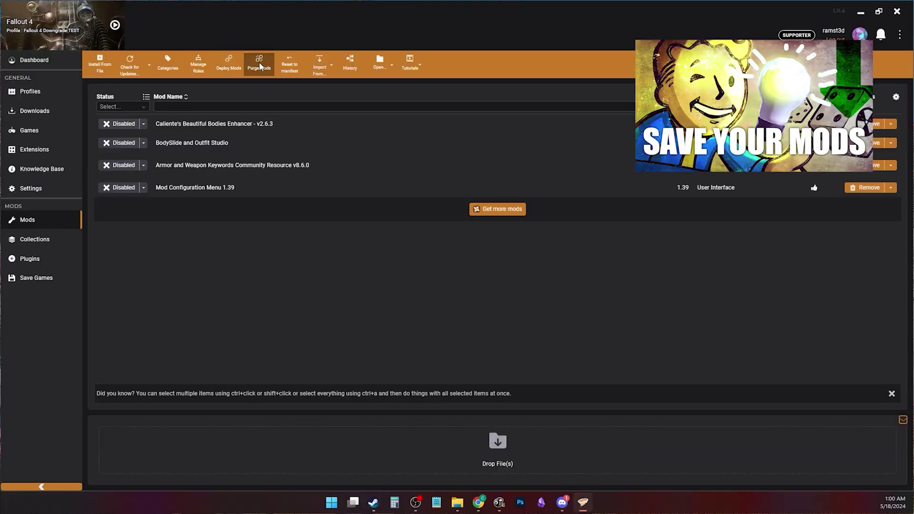
# Purge the deployed mods in Vortex and save a new profile named Fallout 4 Downgrade TEST.
pyautogui.click(258, 65)
pyautogui.click(599, 339)
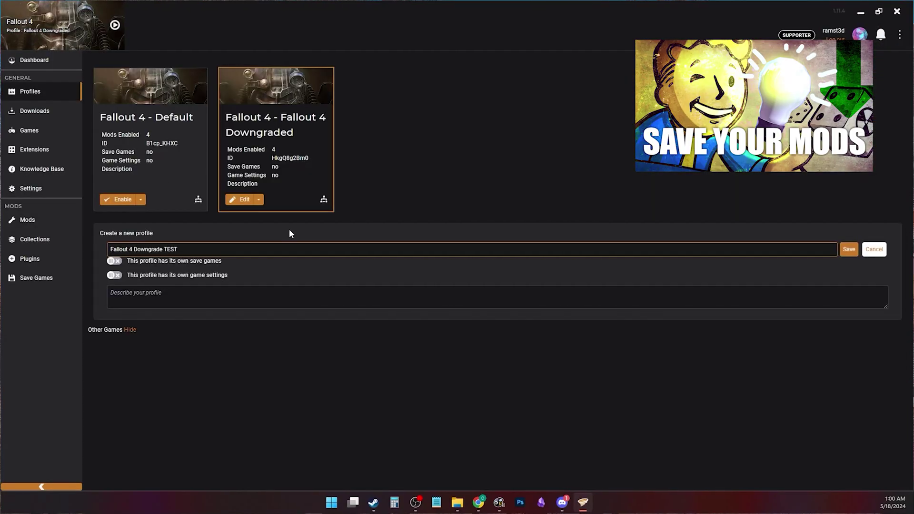
pyautogui.click(849, 250)
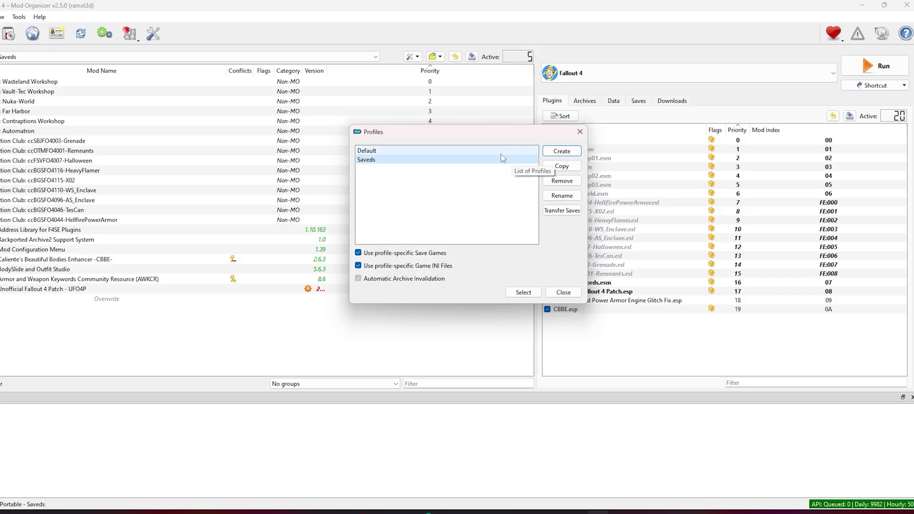
# Create a new Mod Organizer 2 profile named New.
pyautogui.click(556, 151)
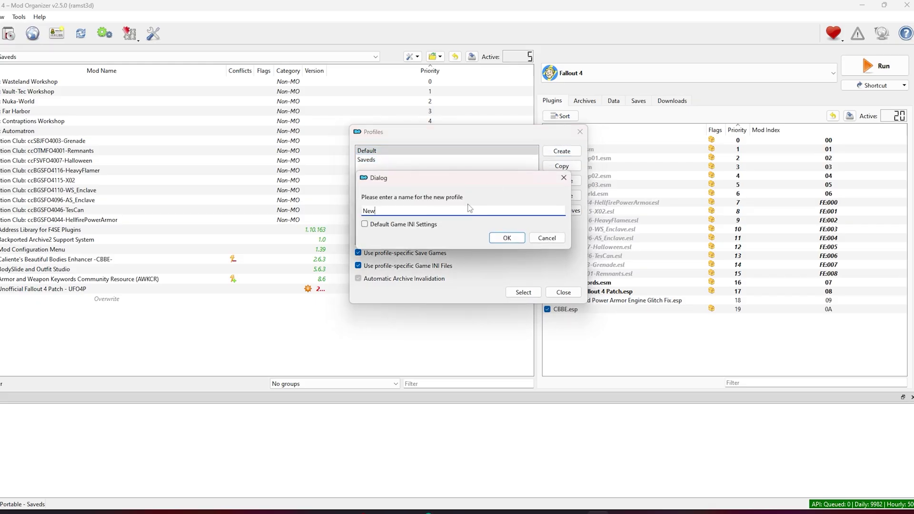
pyautogui.write('New')
pyautogui.press('Return')
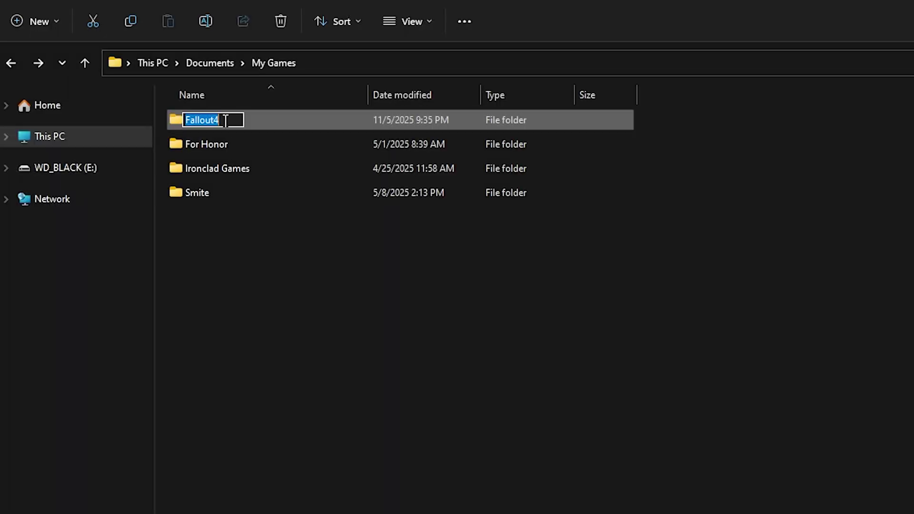
# Rename the Fallout4 folder in Documents\My Games as Fallout4Backup.
pyautogui.click(225, 119)
pyautogui.write('B')
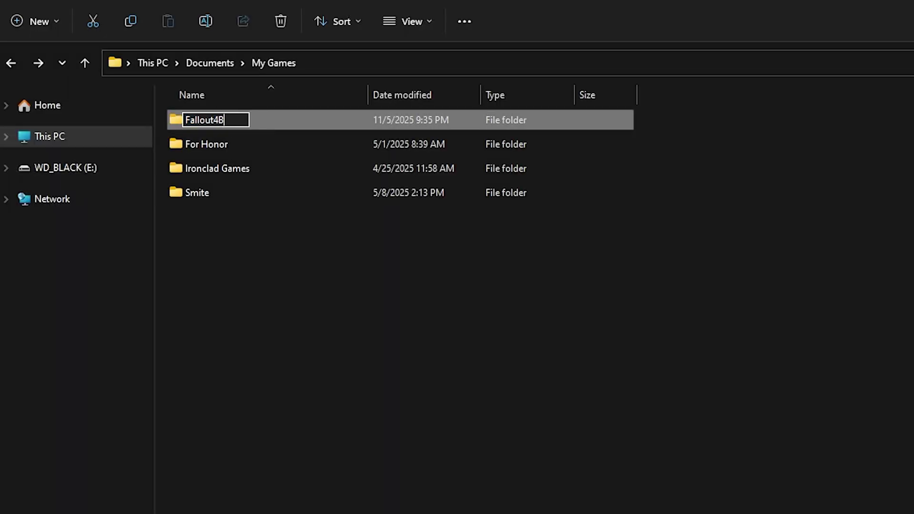
pyautogui.write('ackup')
pyautogui.press('Return')
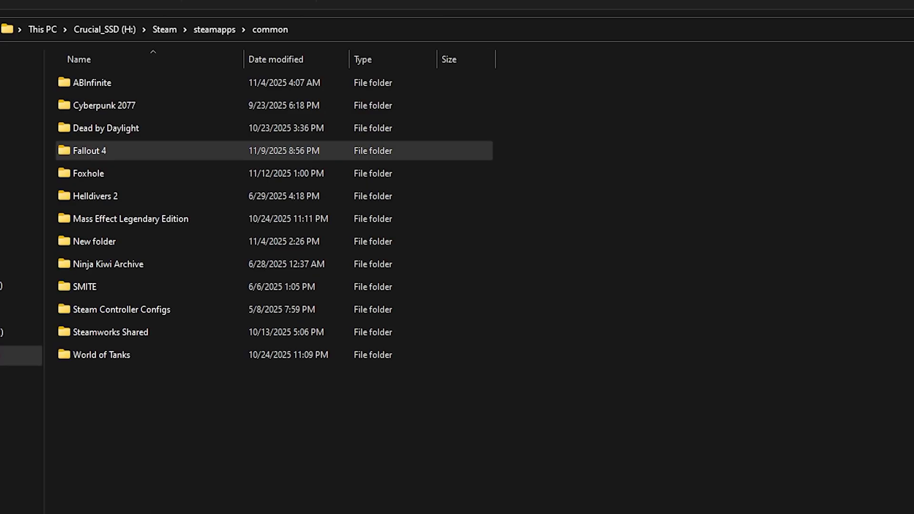
# Rename the Fallout 4 folder in steamapps\common as Fallout 4 Backup.
pyautogui.click(90, 150)
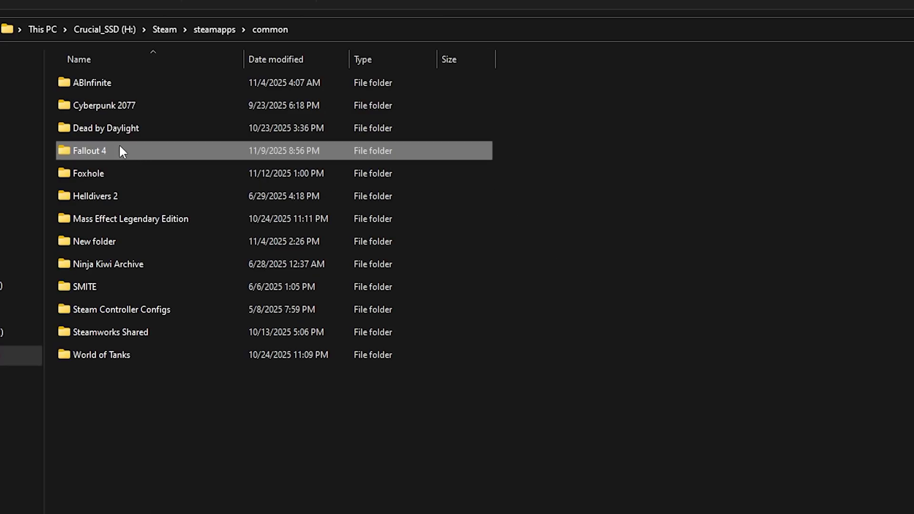
pyautogui.press('F2')
pyautogui.press('End')
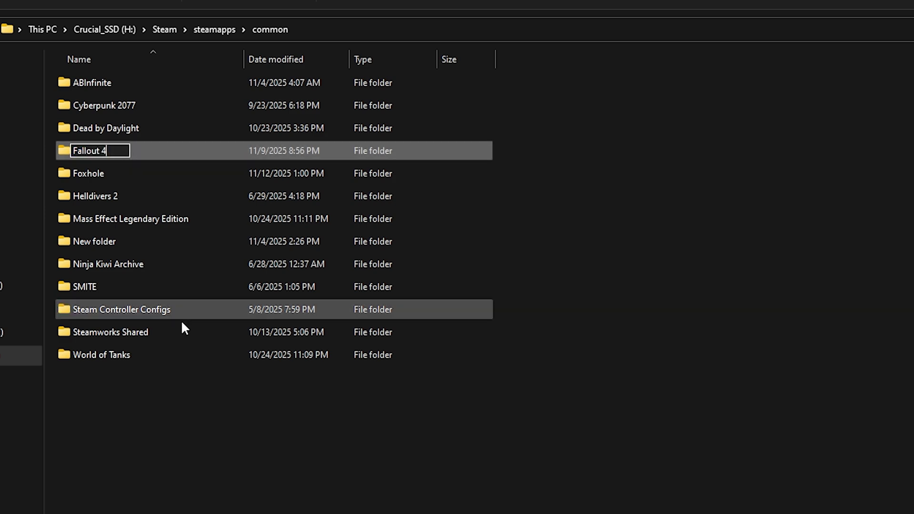
pyautogui.press('Return')
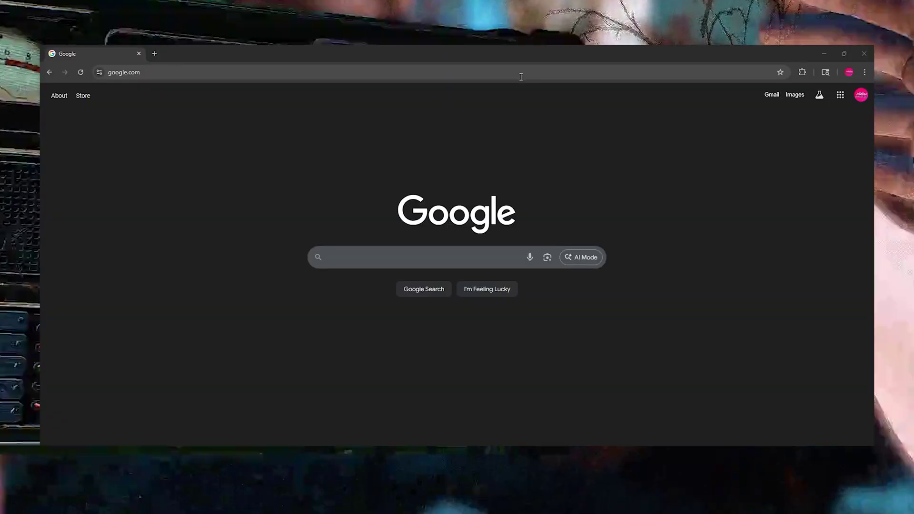
# Go to steam://nav/console in the browser and allow it to open Steam.
pyautogui.click(521, 77)
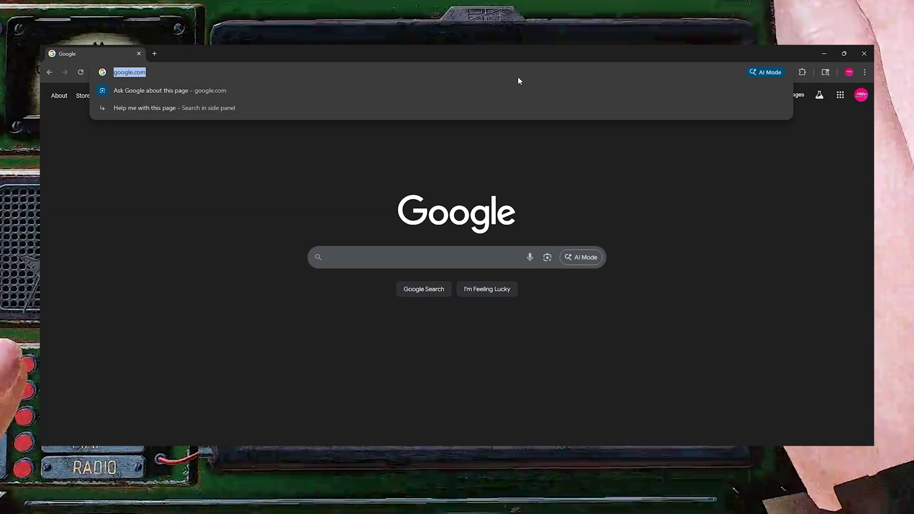
pyautogui.write('steam://nav/console')
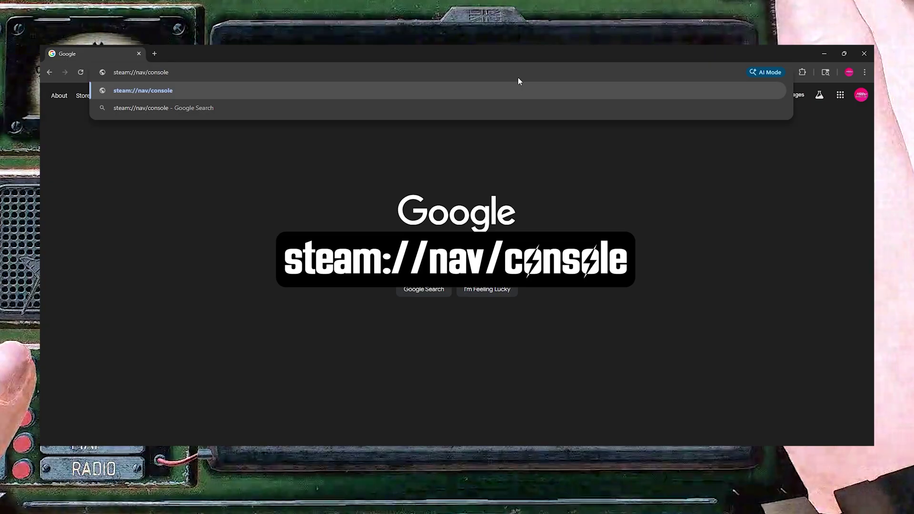
pyautogui.press('Return')
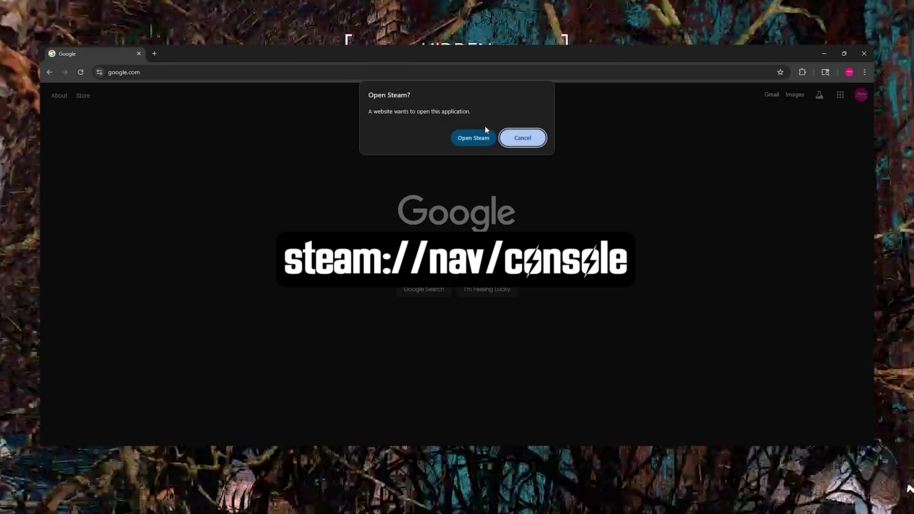
pyautogui.click(472, 139)
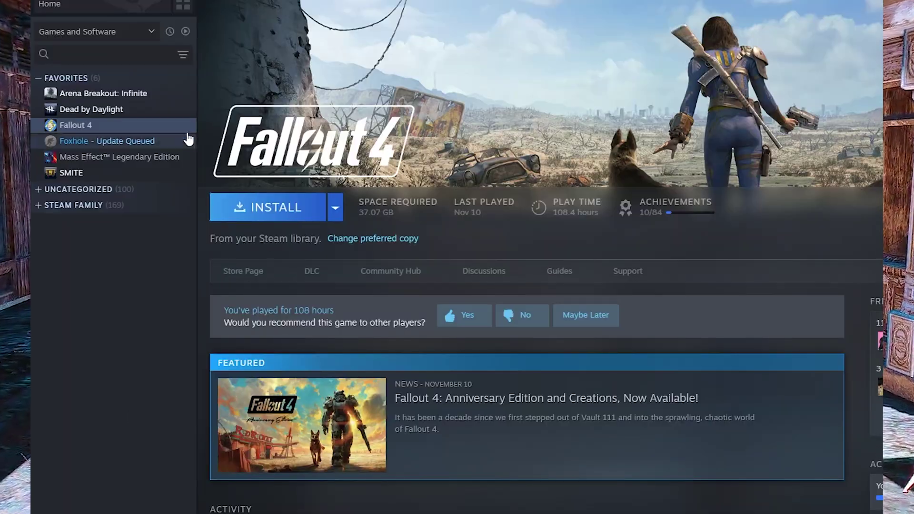
# Open the properties of Fallout 4 in the Steam library and view its DLC section.
pyautogui.rightClick(161, 125)
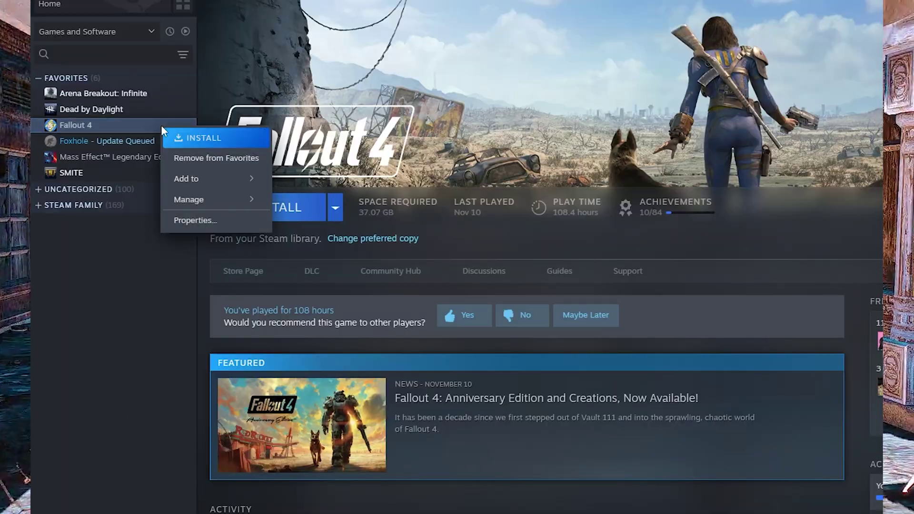
pyautogui.click(231, 220)
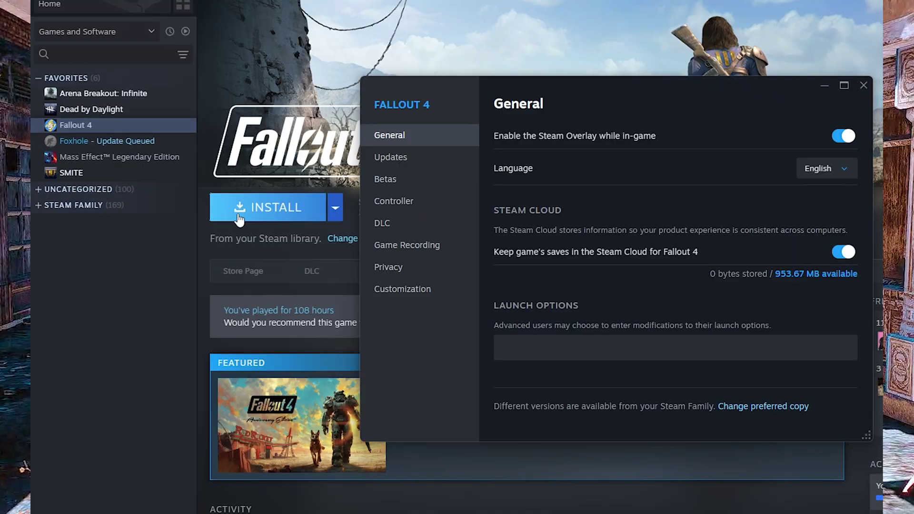
pyautogui.click(401, 237)
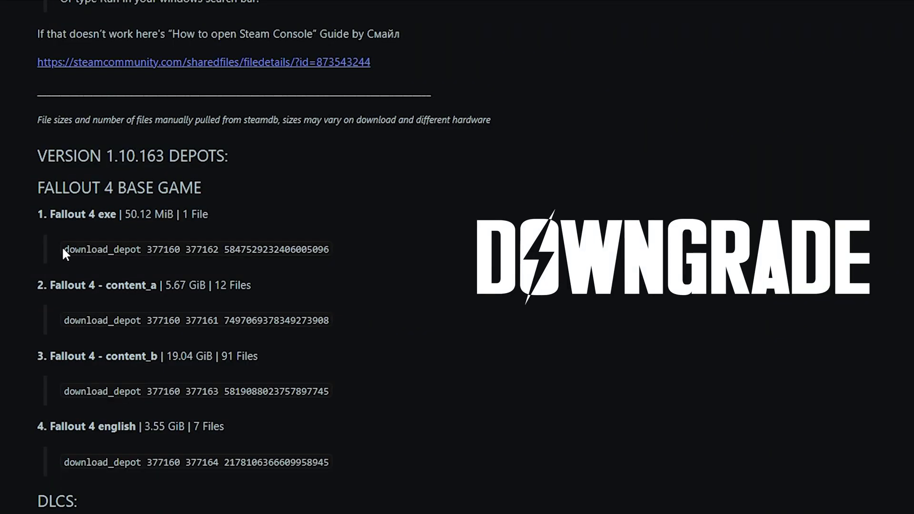
# Copy the Fallout 4 exe depot command from the version 1.10.163 list and paste it into the Steam console.
pyautogui.moveTo(63, 248); pyautogui.dragTo(199, 249)
pyautogui.moveTo(199, 249); pyautogui.dragTo(328, 249)
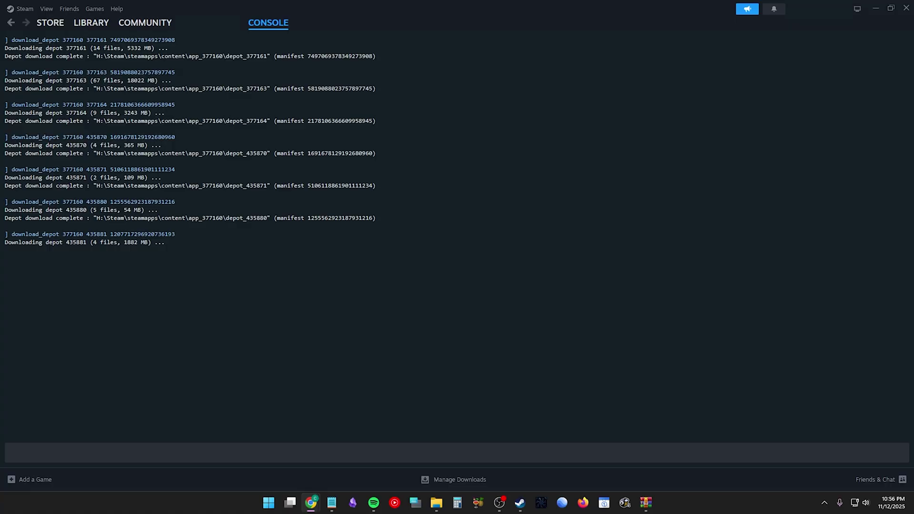
pyautogui.hotkey('ctrl', 'v')
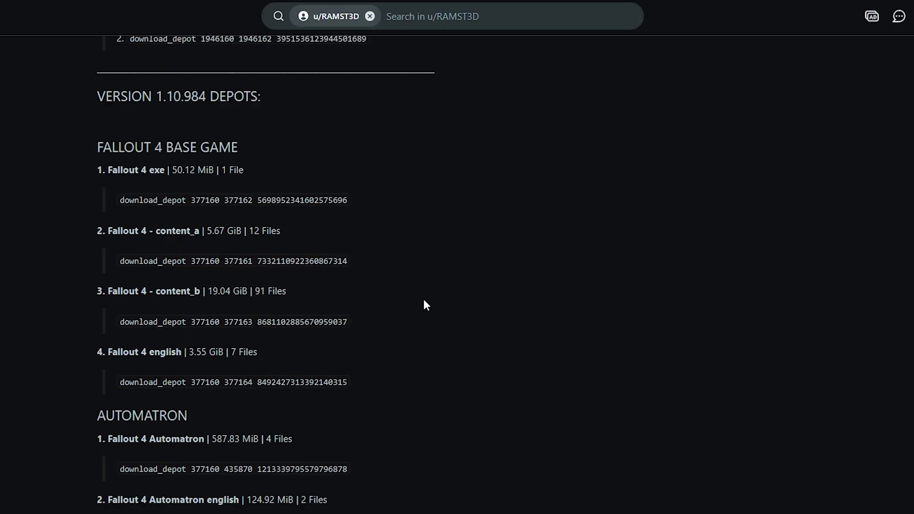
# Review the version 1.10.984 depot commands and check the download path of the last depot in the Steam console.
pyautogui.scroll(-1, 423, 299)
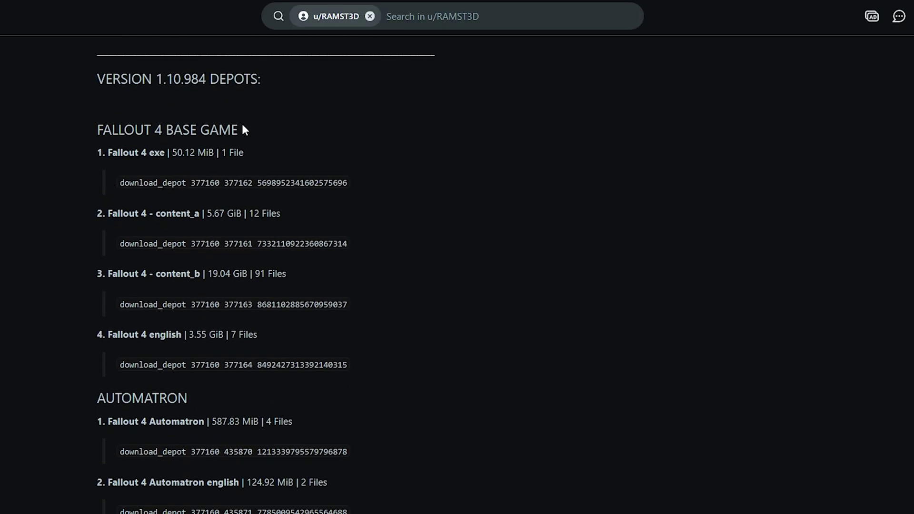
pyautogui.moveTo(264, 106); pyautogui.dragTo(354, 451)
pyautogui.scroll(-12, 429, 443)
pyautogui.scroll(-9, 427, 393)
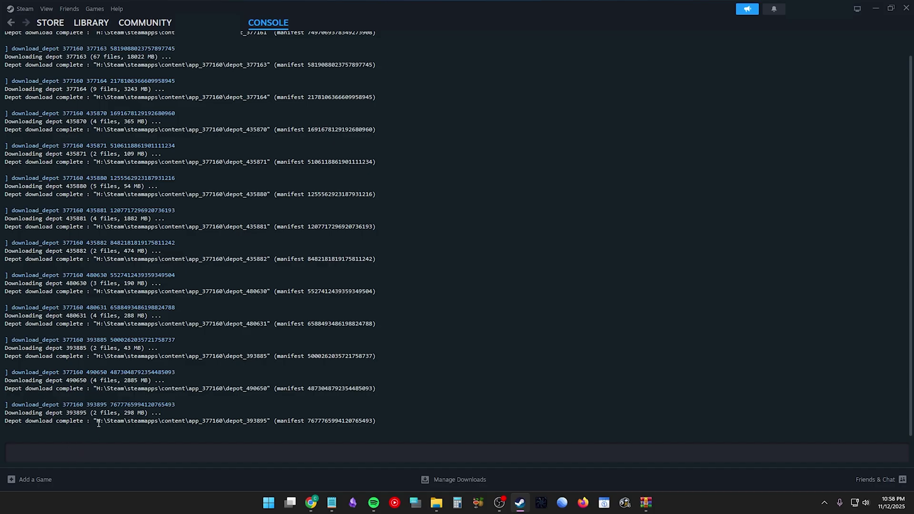
pyautogui.moveTo(99, 424); pyautogui.dragTo(100, 423)
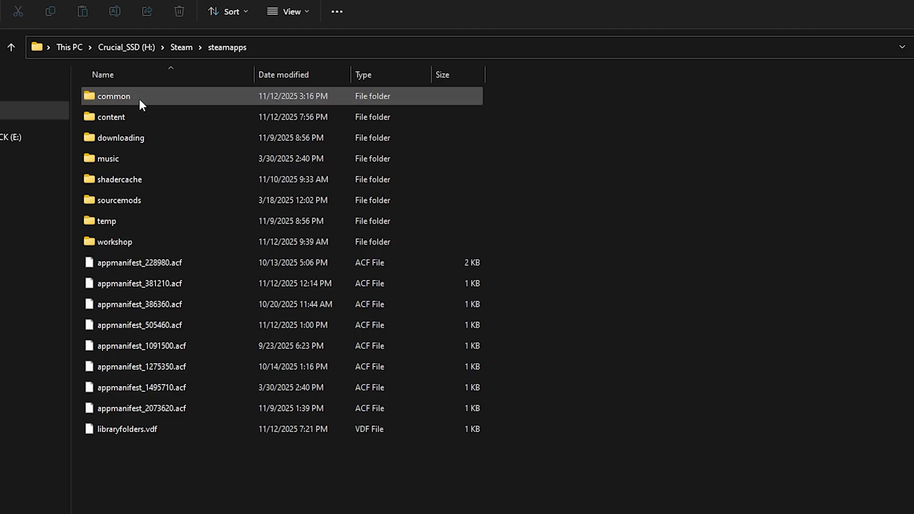
# Create a new folder named Fallout 4 Downgrade in steamapps\common.
pyautogui.doubleClick(140, 97)
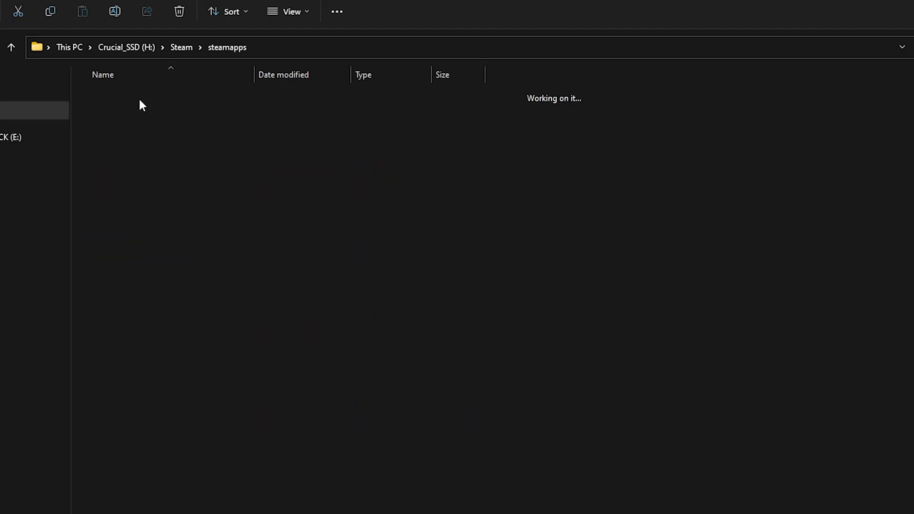
pyautogui.rightClick(210, 392)
pyautogui.moveTo(248, 497)
pyautogui.click(510, 176)
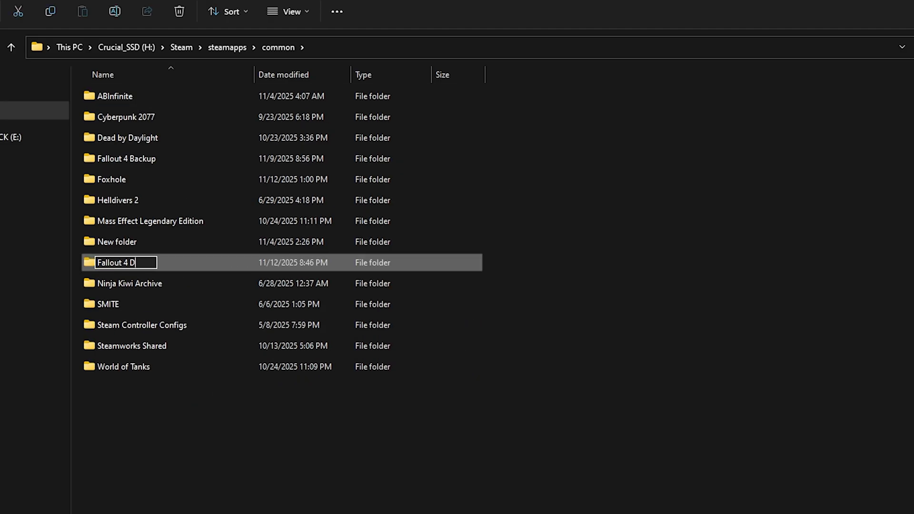
pyautogui.write('Fallout 4 Downgrade')
pyautogui.press('Return')
# Open the Fallout 4 Downgrade folder in a second window beside the common folder and narrow both navigation panes.
pyautogui.rightClick(218, 199)
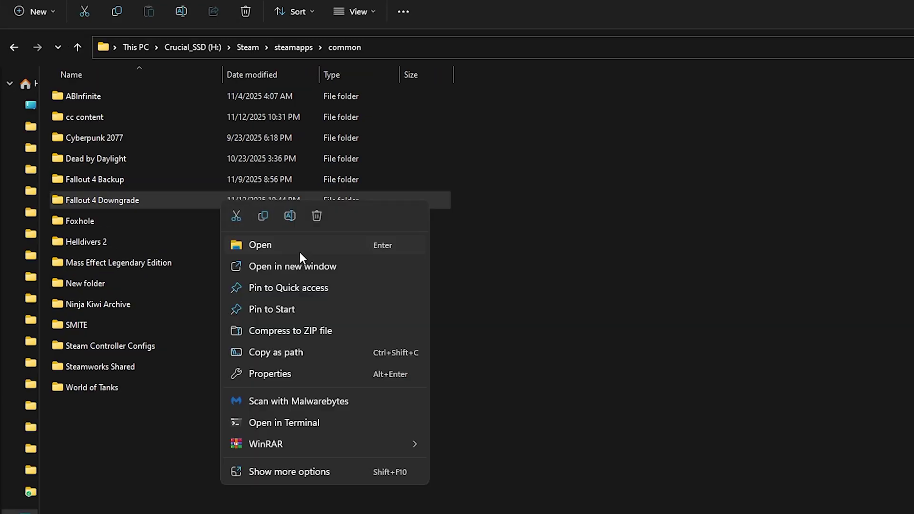
pyautogui.click(308, 266)
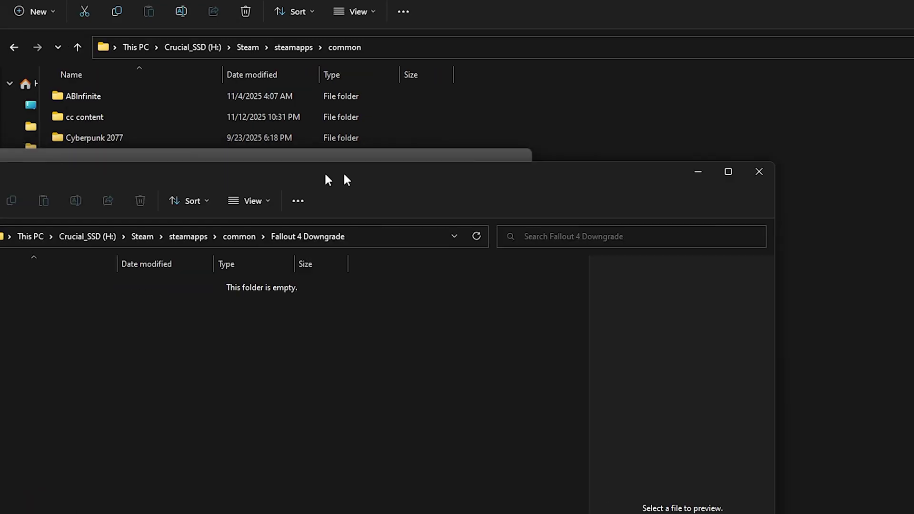
pyautogui.moveTo(639, 56); pyautogui.dragTo(664, 27)
pyautogui.click(176, 161)
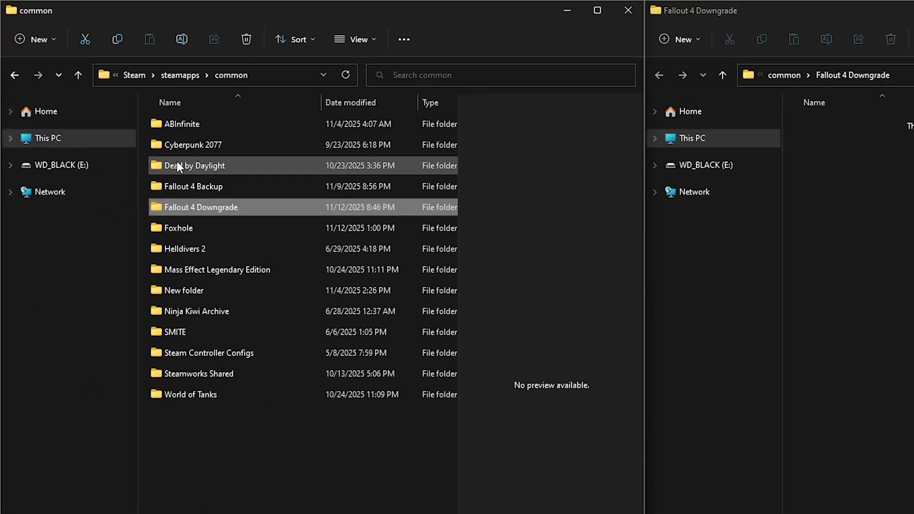
pyautogui.moveTo(138, 112); pyautogui.dragTo(41, 114)
pyautogui.moveTo(782, 209); pyautogui.dragTo(702, 210)
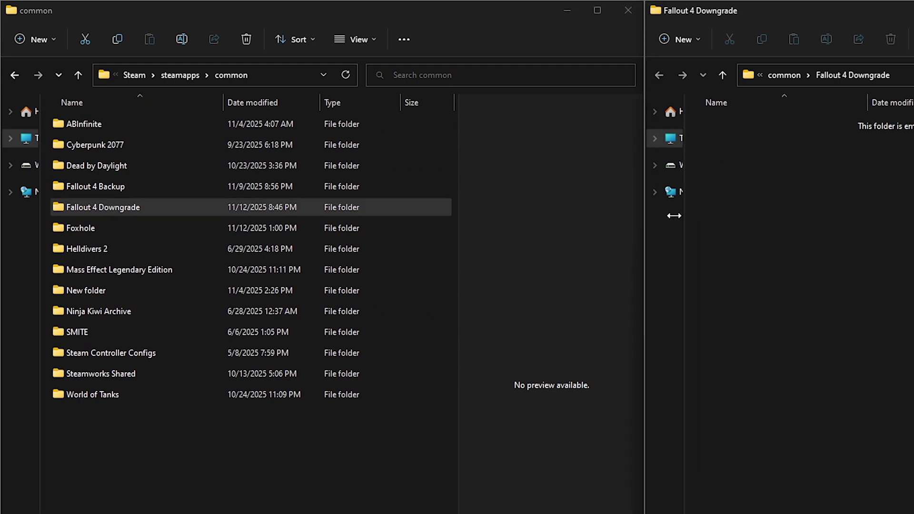
# Browse to the downloaded depots in steamapps\content and move Data and installscript.vdf from depot_377161 into the Fallout 4 Downgrade folder.
pyautogui.click(186, 78)
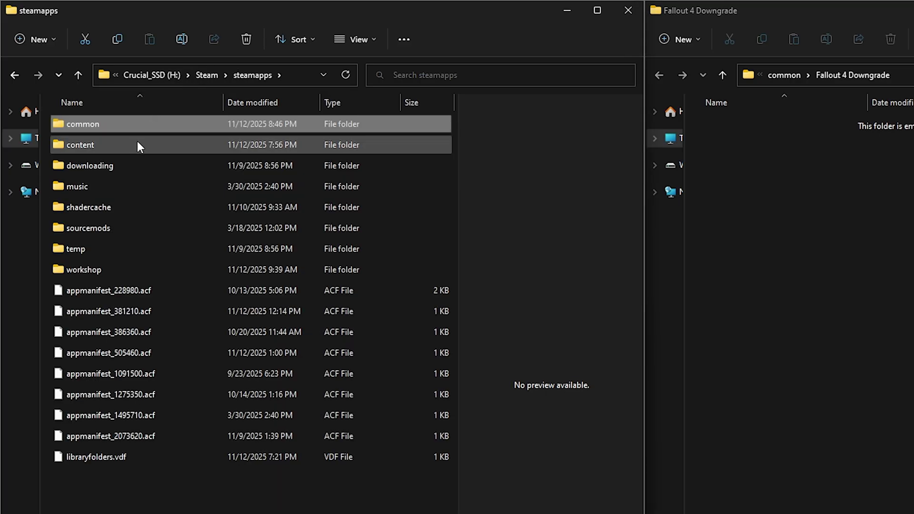
pyautogui.doubleClick(137, 141)
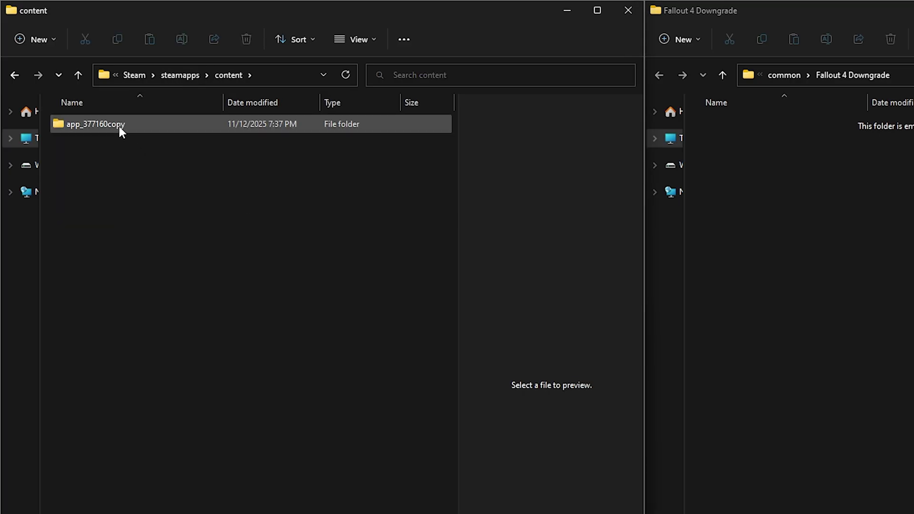
pyautogui.doubleClick(118, 126)
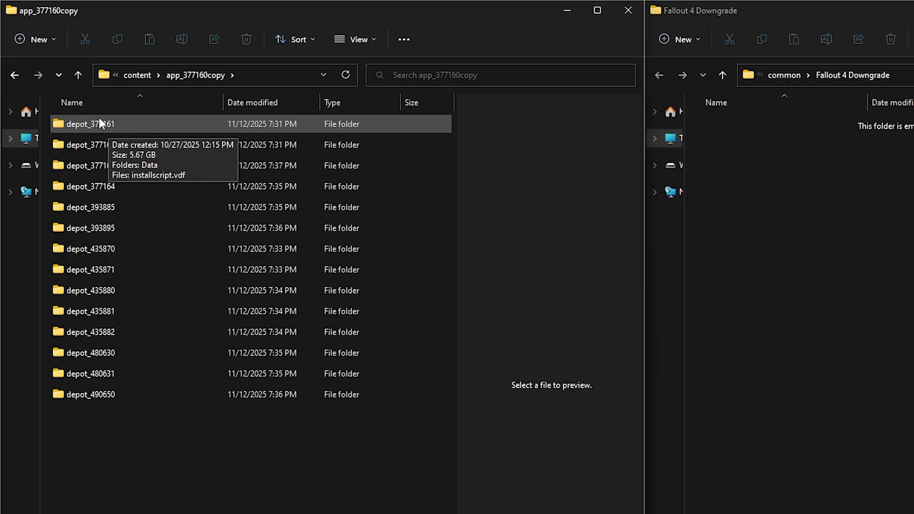
pyautogui.keyDown('shift'); pyautogui.click(117, 166); pyautogui.keyUp('shift')
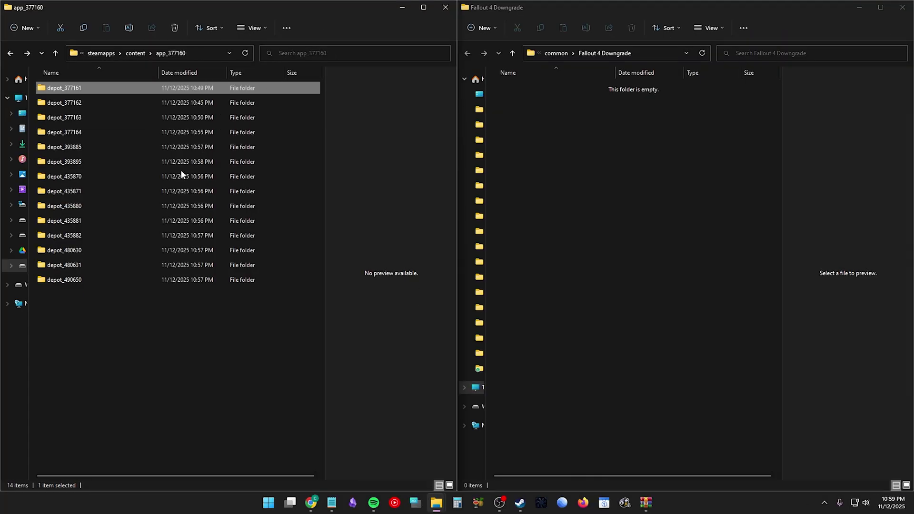
pyautogui.doubleClick(99, 90)
pyautogui.moveTo(81, 124); pyautogui.dragTo(493, 157)
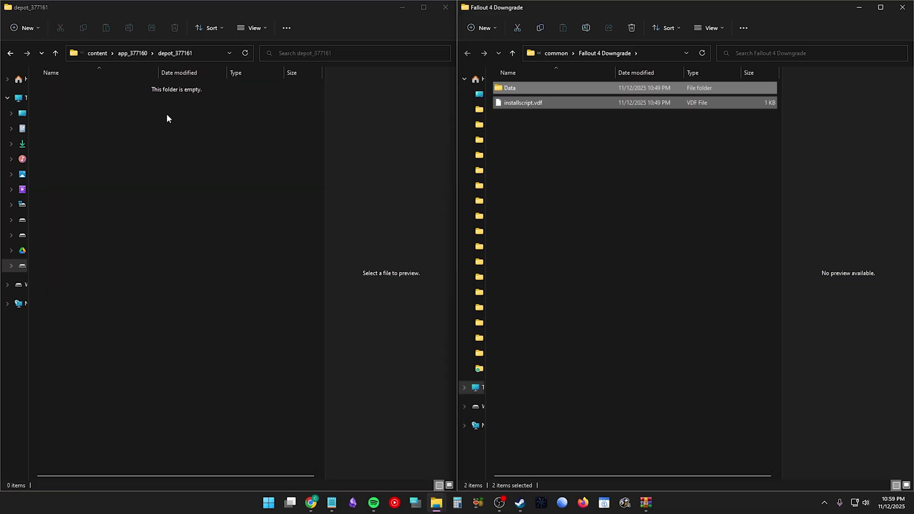
# Move Fallout4.exe from depot_377162 into the Fallout 4 Downgrade folder.
pyautogui.click(9, 53)
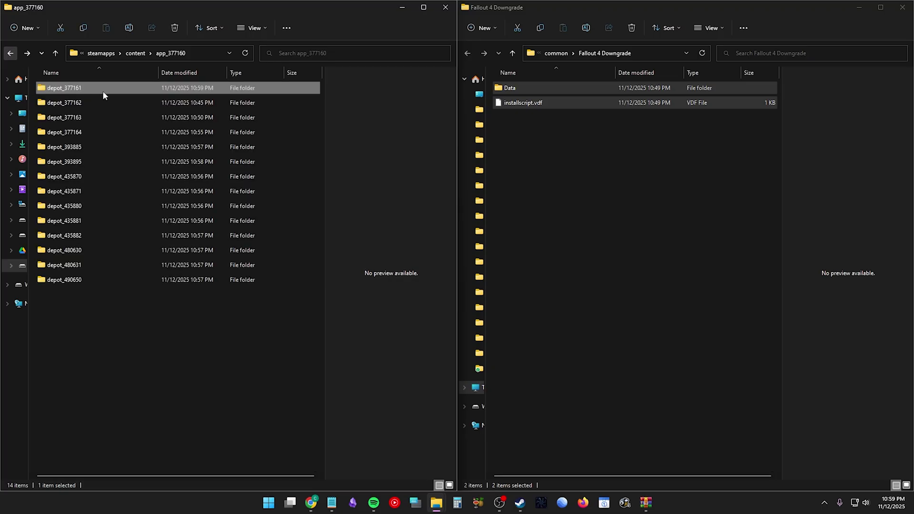
pyautogui.doubleClick(75, 99)
pyautogui.moveTo(78, 137); pyautogui.dragTo(493, 181)
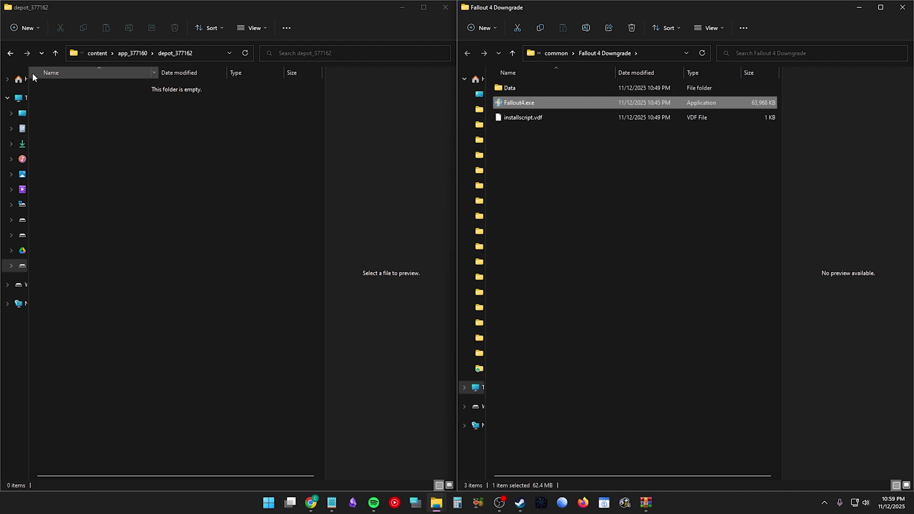
# Move everything from depot_377163 into the Fallout 4 Downgrade folder, replacing the existing Fallout4 - Meshes.ba2.
pyautogui.click(10, 53)
pyautogui.click(72, 115)
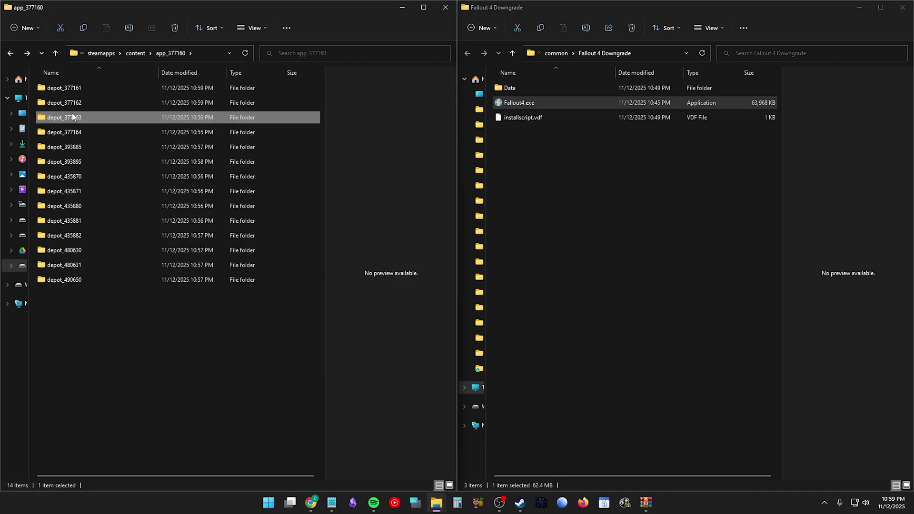
pyautogui.doubleClick(73, 118)
pyautogui.moveTo(67, 404); pyautogui.dragTo(87, 82)
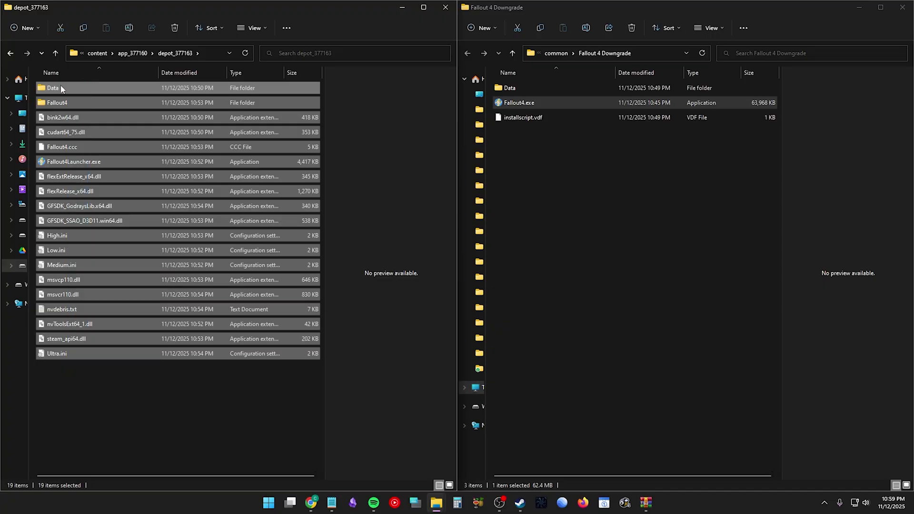
pyautogui.moveTo(498, 258); pyautogui.dragTo(540, 254)
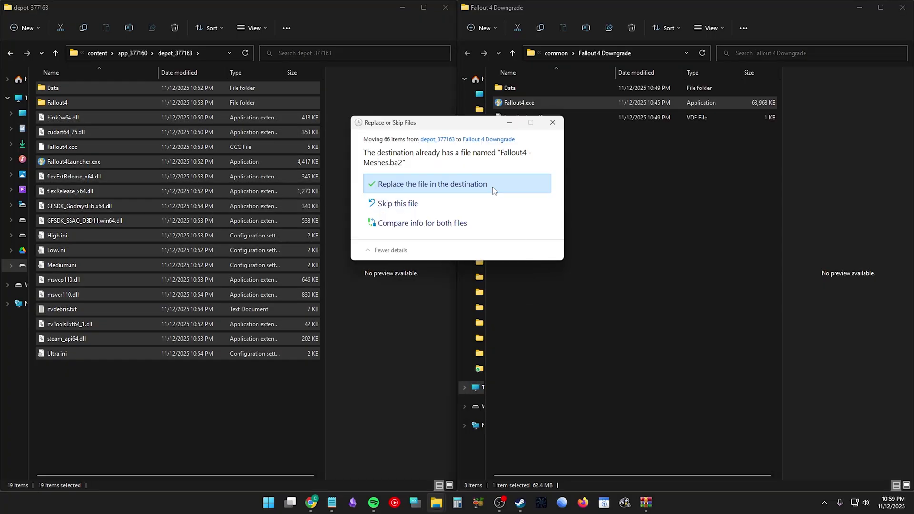
pyautogui.click(492, 187)
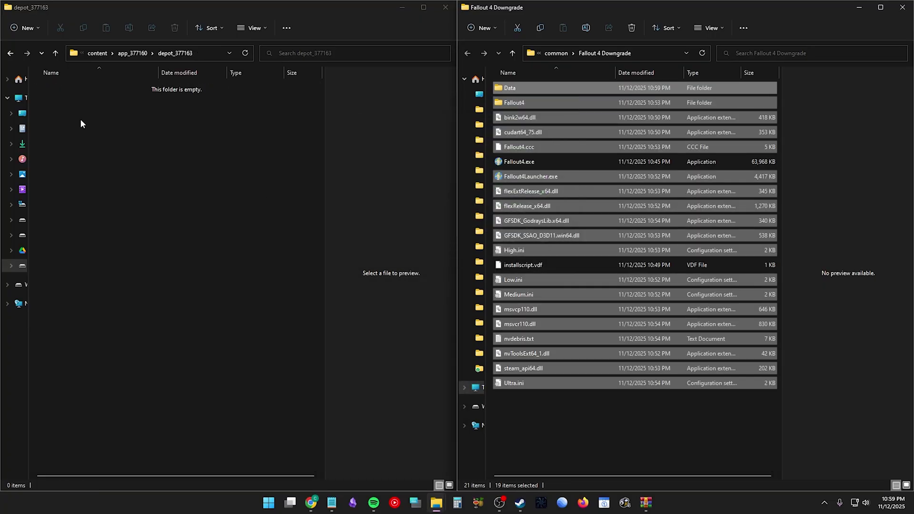
# Move Data and Fallout4_Default.ini from depot_377164 into the Fallout 4 Downgrade folder and return to the depot list.
pyautogui.click(11, 53)
pyautogui.doubleClick(90, 129)
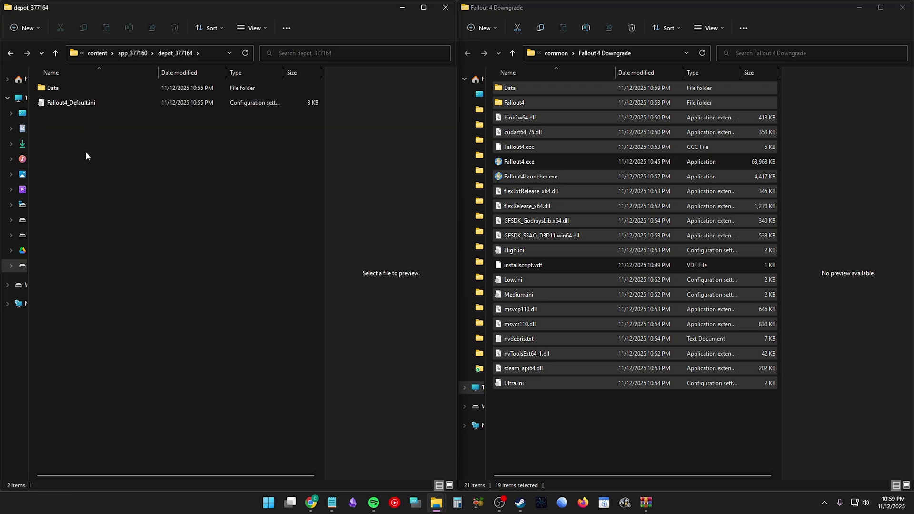
pyautogui.moveTo(85, 150); pyautogui.dragTo(596, 404)
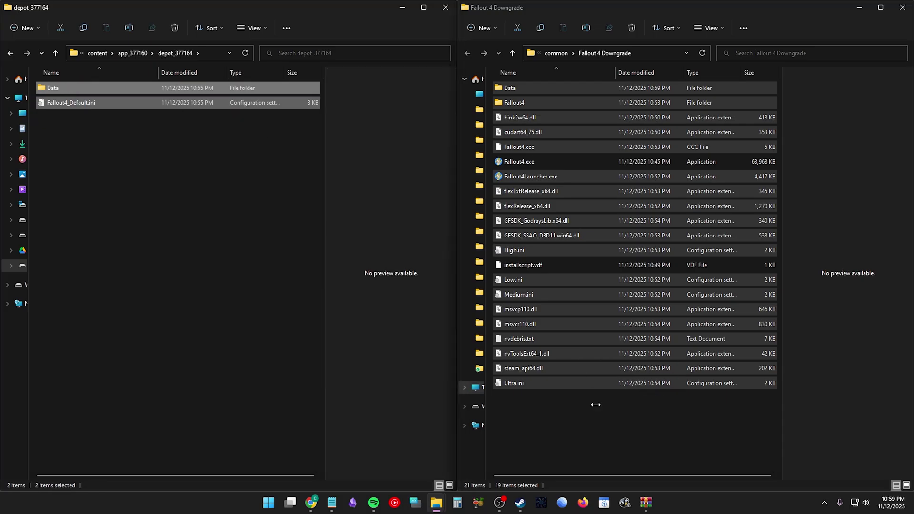
pyautogui.click(11, 53)
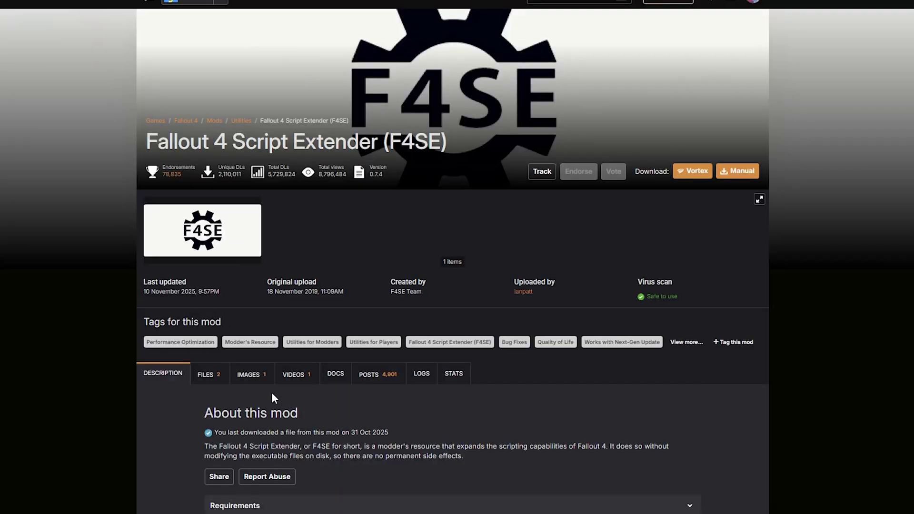
# Open the file list of the Fallout 4 Script Extender mod page and expand the old 0.6.23 file to see its required game version.
pyautogui.click(207, 375)
pyautogui.scroll(-5, 235, 378)
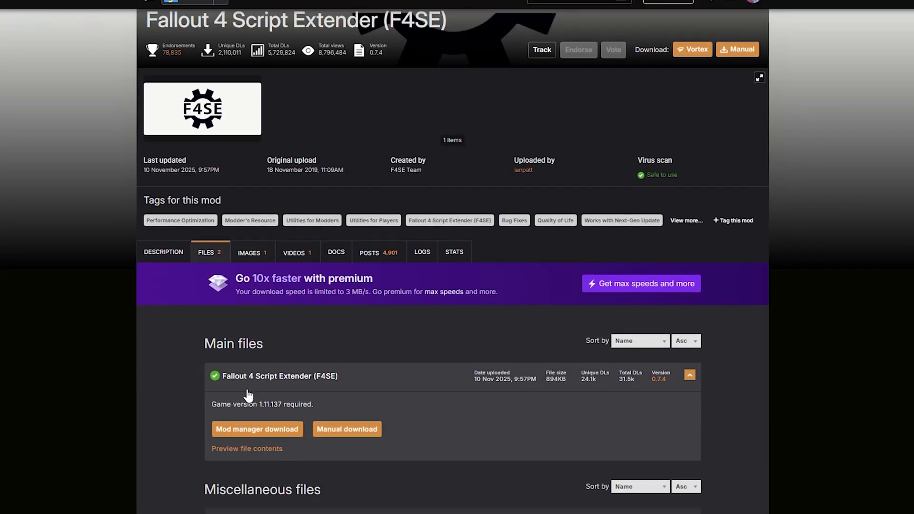
pyautogui.scroll(-1, 276, 395)
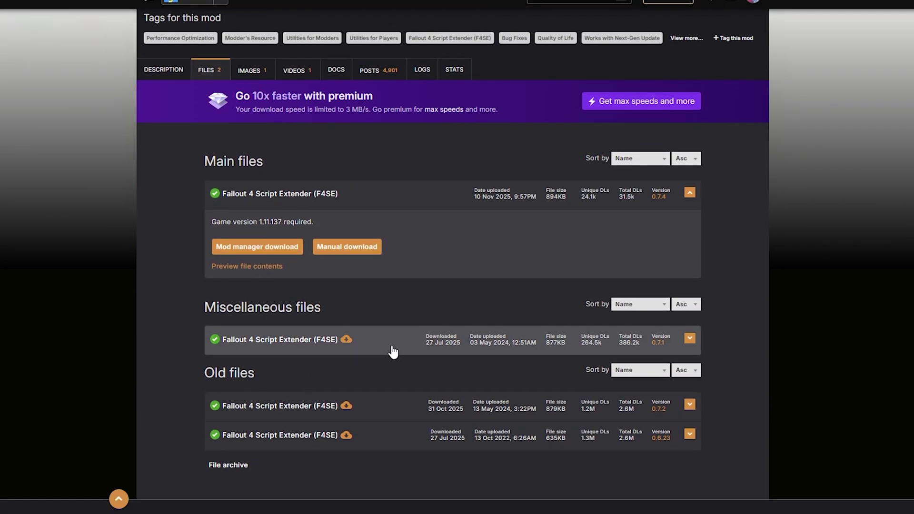
pyautogui.click(404, 433)
pyautogui.scroll(-1, 390, 441)
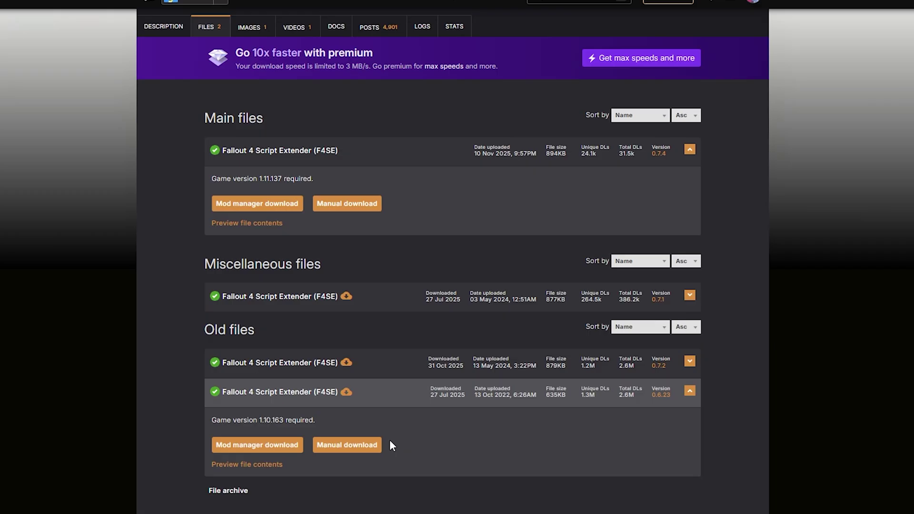
pyautogui.scroll(-3, 390, 441)
pyautogui.scroll(1, 418, 367)
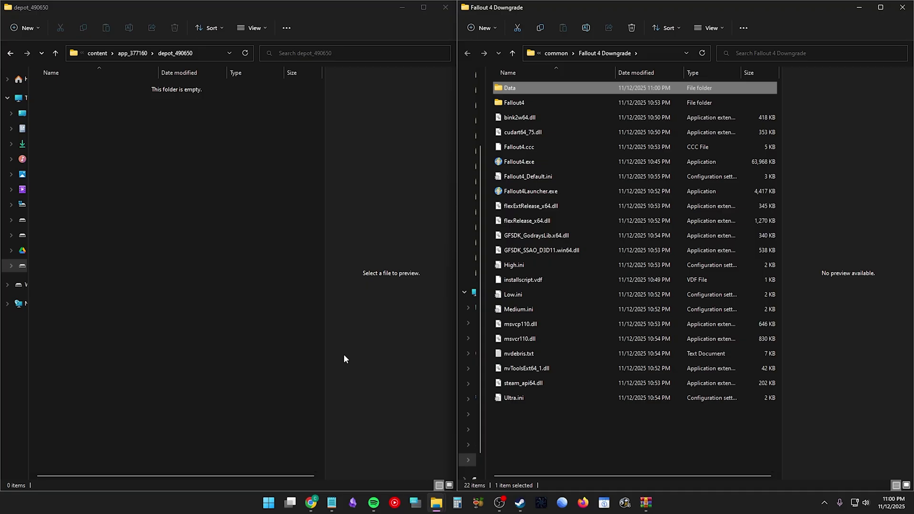
# Switch to the F4SE 0.6.23 archive in WinRAR and extract all contents of f4se_0_06_23 into the Fallout 4 Downgrade folder.
pyautogui.click(645, 502)
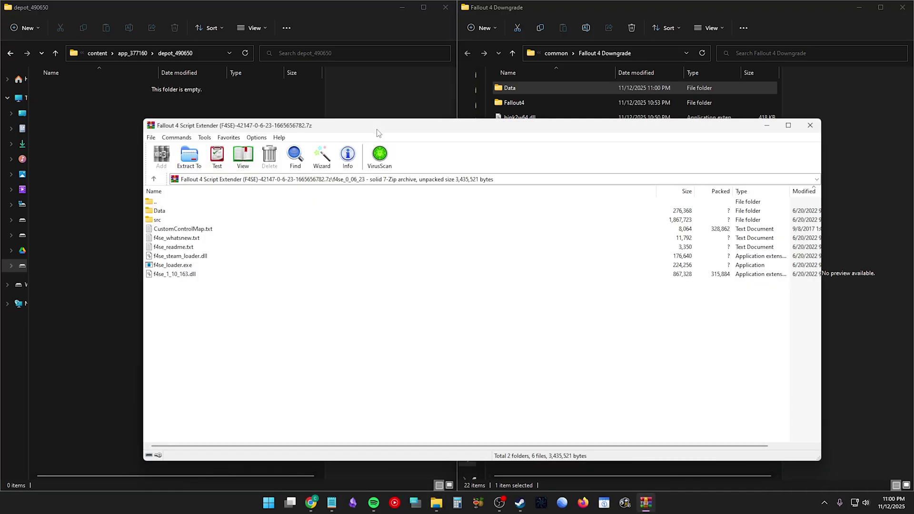
pyautogui.moveTo(378, 132); pyautogui.dragTo(246, 98)
pyautogui.moveTo(72, 283); pyautogui.dragTo(49, 177)
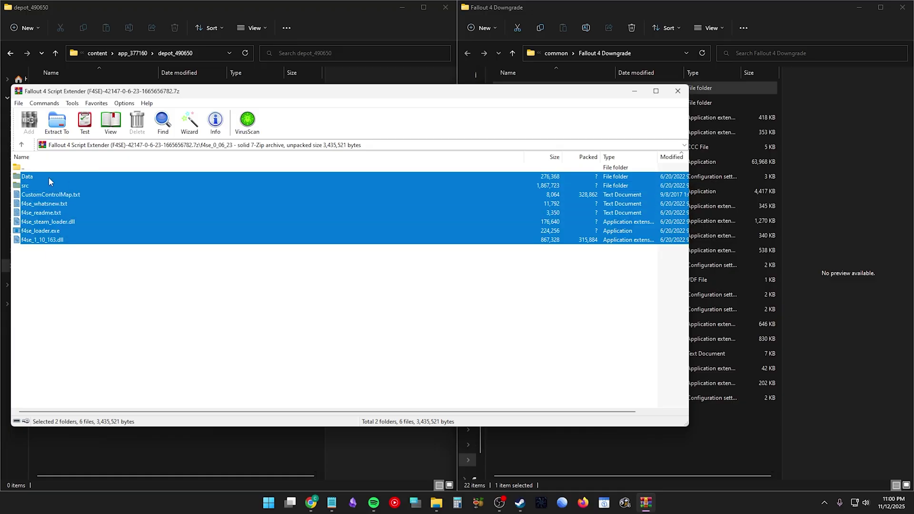
pyautogui.moveTo(625, 448); pyautogui.dragTo(626, 448)
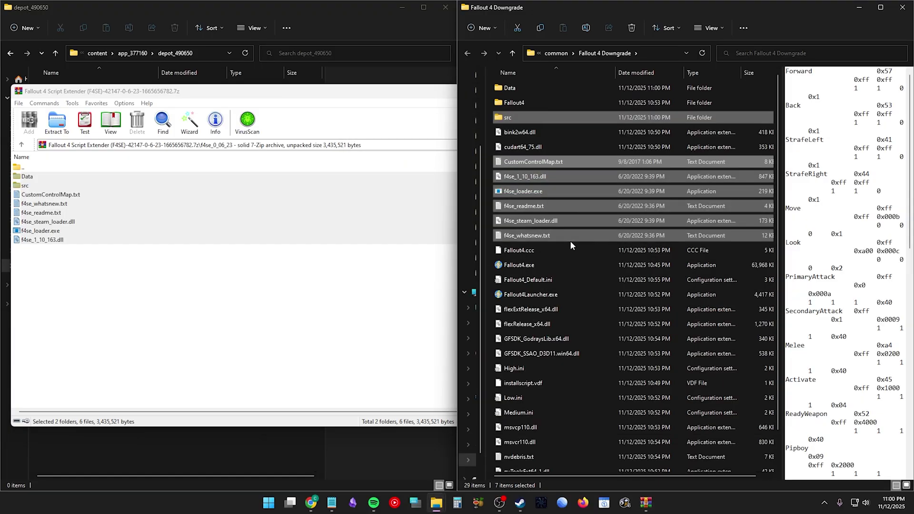
# Maximize the Fallout 4 Downgrade window, run Fallout4Launcher.exe and confirm the game options with Windowed Mode and Borderless enabled.
pyautogui.click(573, 262)
pyautogui.press('super+Up')
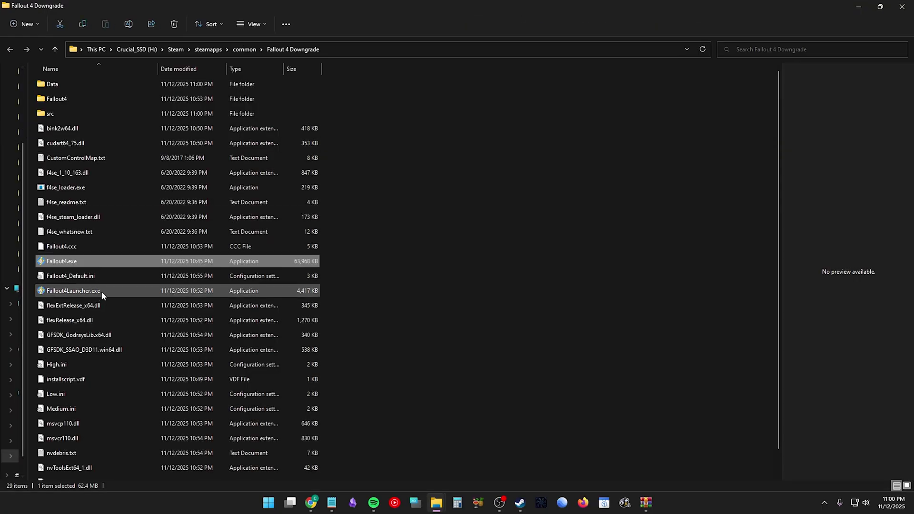
pyautogui.doubleClick(101, 293)
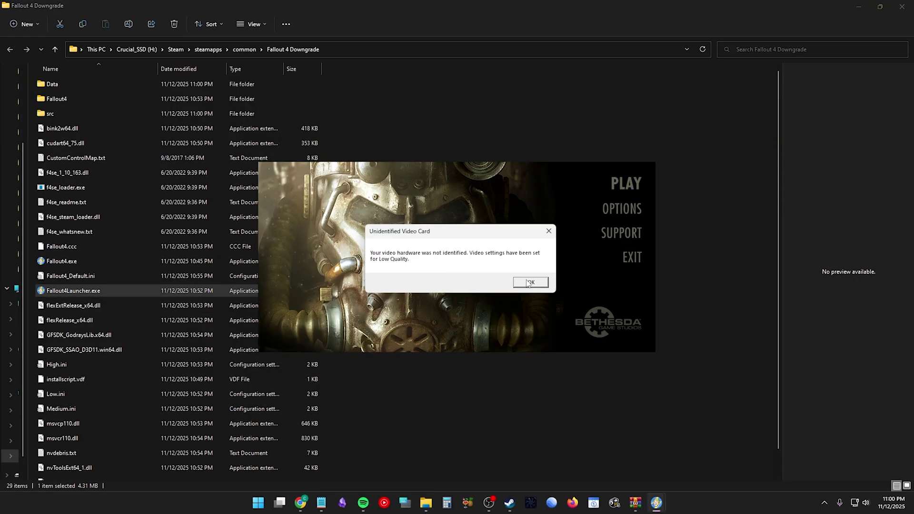
pyautogui.click(529, 283)
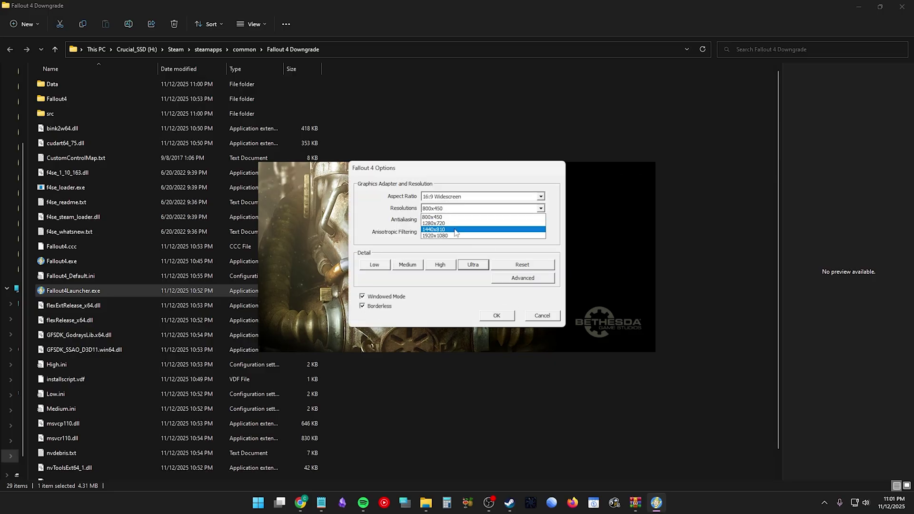
pyautogui.click(507, 316)
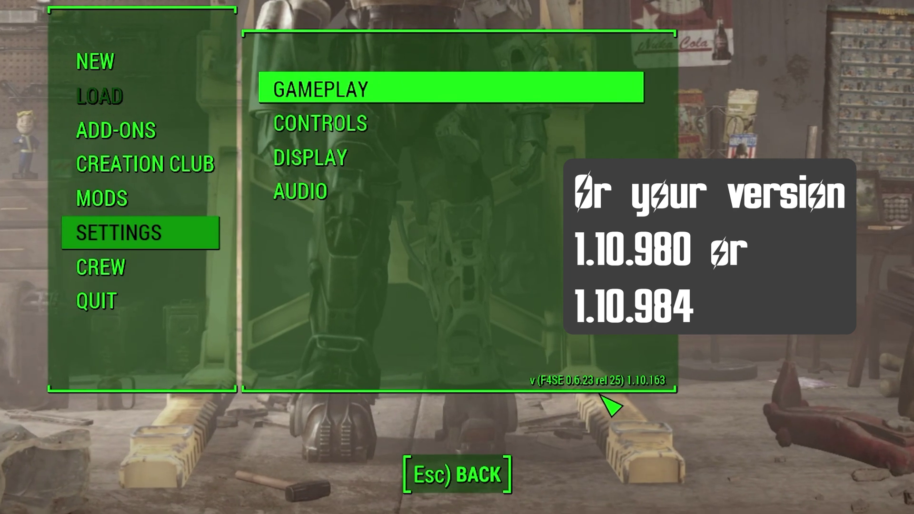
# Quit the game and rename the Fallout 4 Downgrade folder in steamapps\common to Fallout 4.
pyautogui.click(142, 298)
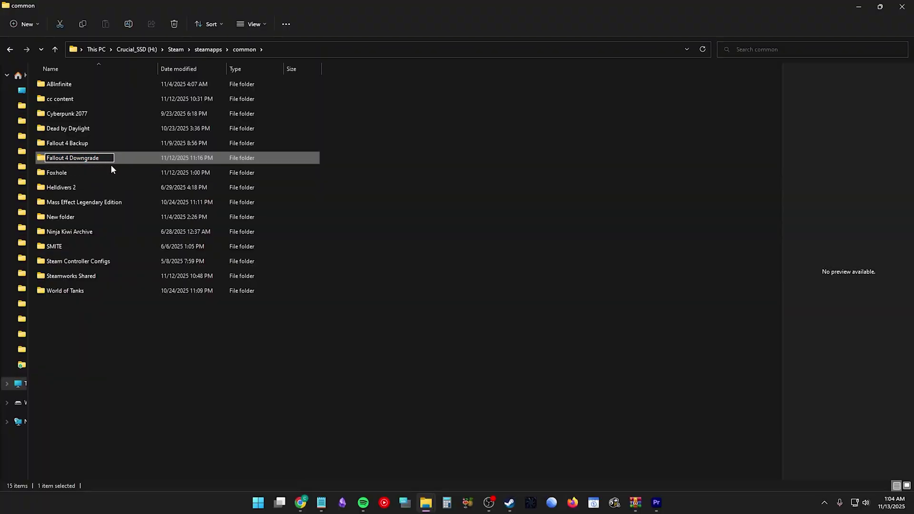
pyautogui.press('BackSpace')
pyautogui.press('BackSpace')
pyautogui.press('BackSpace')
pyautogui.press('BackSpace')
pyautogui.press('BackSpace')
pyautogui.press('BackSpace')
pyautogui.press('BackSpace')
pyautogui.press('BackSpace')
pyautogui.press('BackSpace')
pyautogui.press('Return')
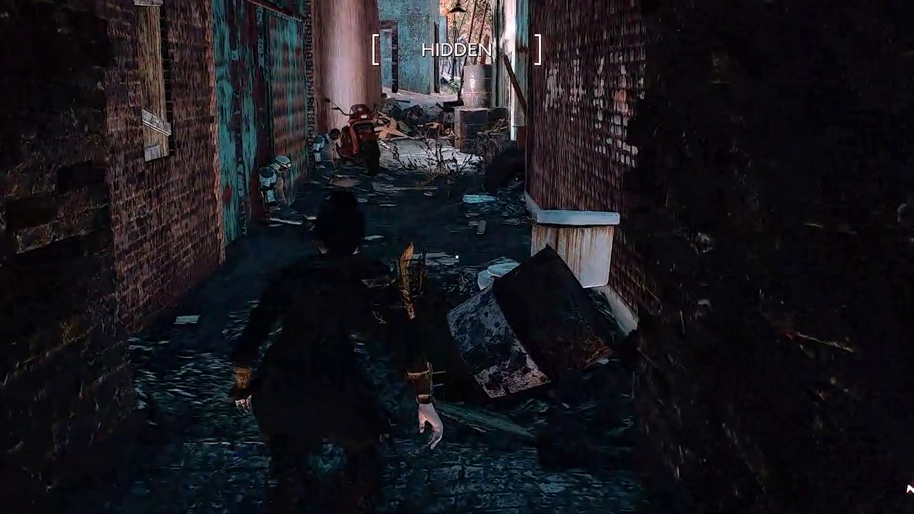
pyautogui.press('w')
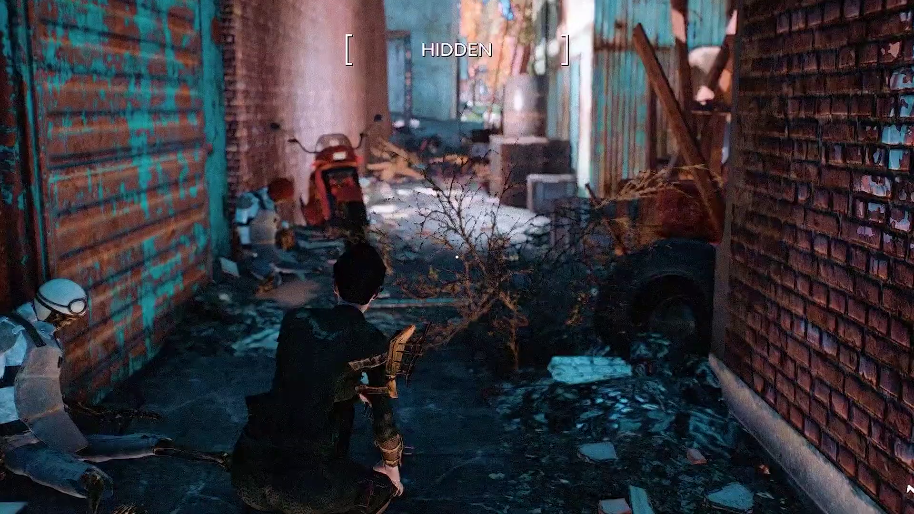
pyautogui.press('w')
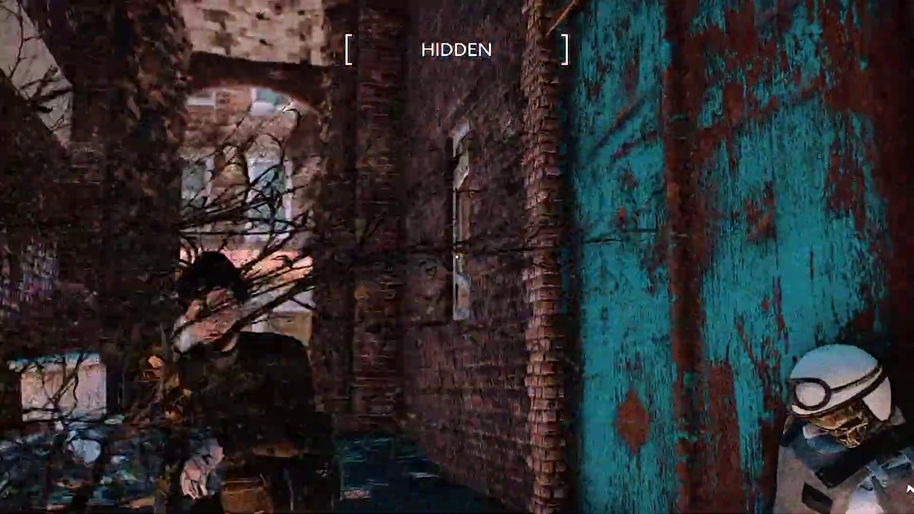
pyautogui.press('w')
pyautogui.press('w')
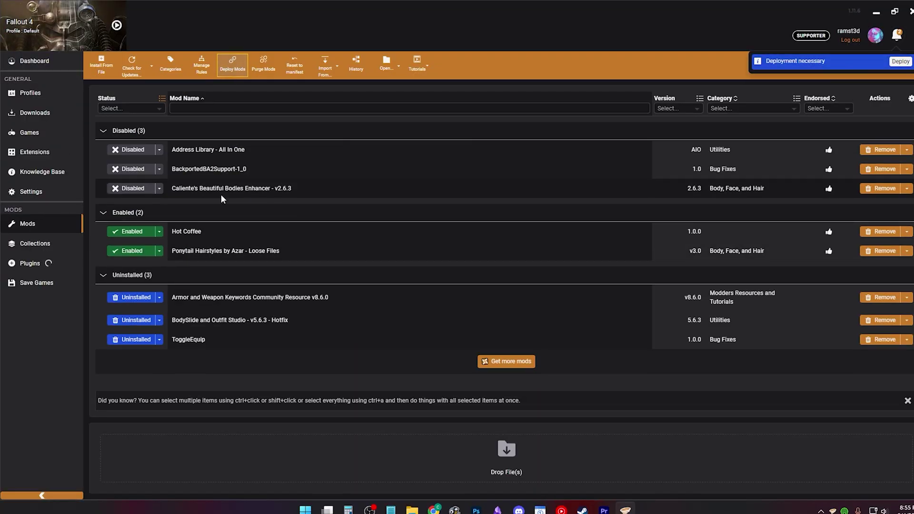
# In Vortex, switch between the Fallout 4 profiles, enable the third Fallout 4 - Default profile and open its mod list.
pyautogui.click(51, 91)
pyautogui.click(248, 196)
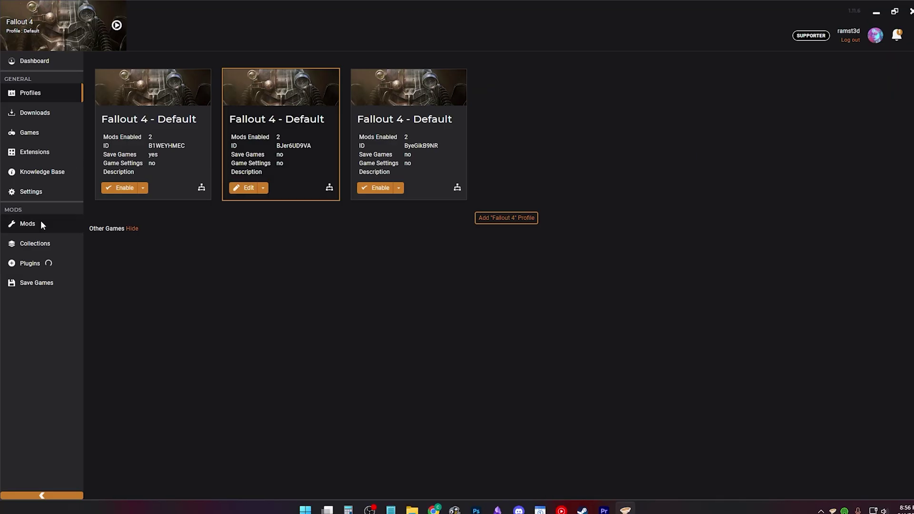
pyautogui.click(41, 223)
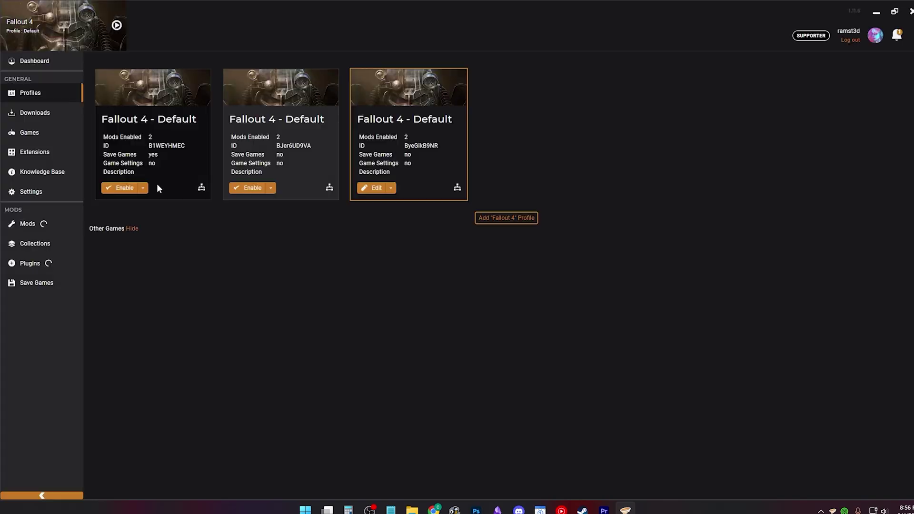
pyautogui.click(38, 227)
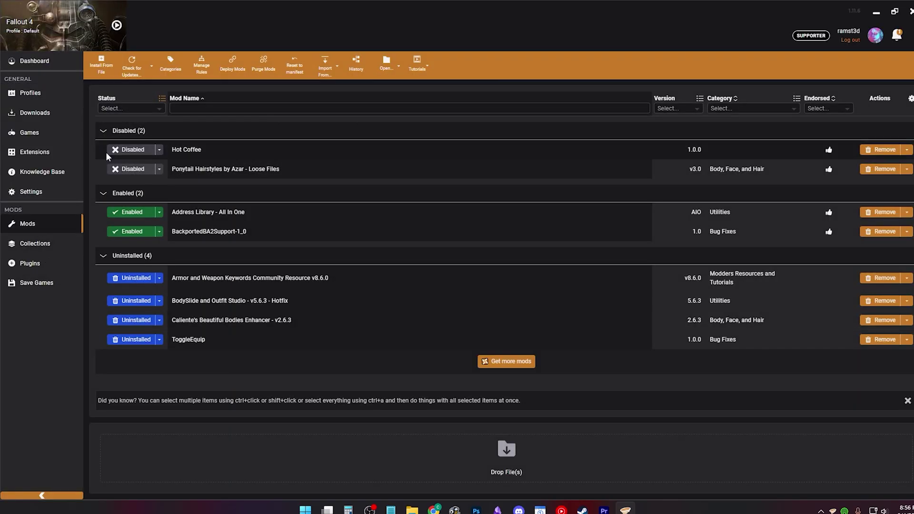